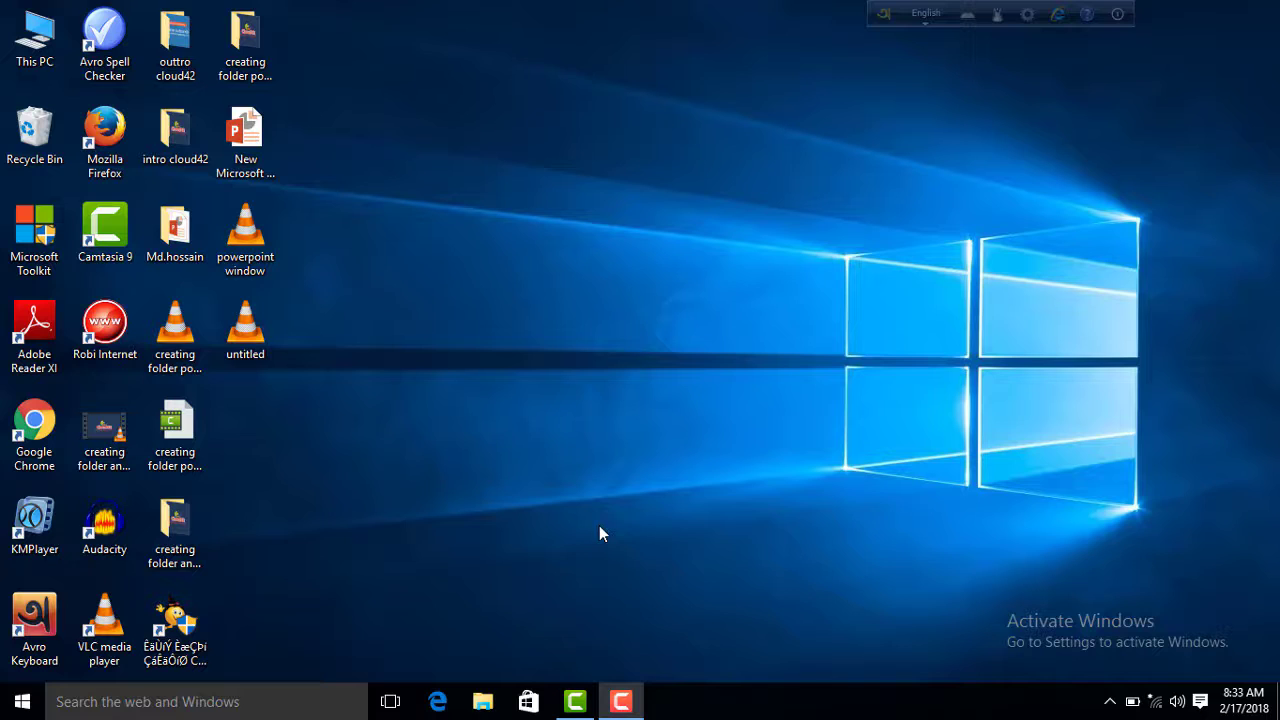
Step: Open the New Microsoft PowerPoint Presentation file, dismiss the connection error, and add a first blank slide
left_click(259, 162)
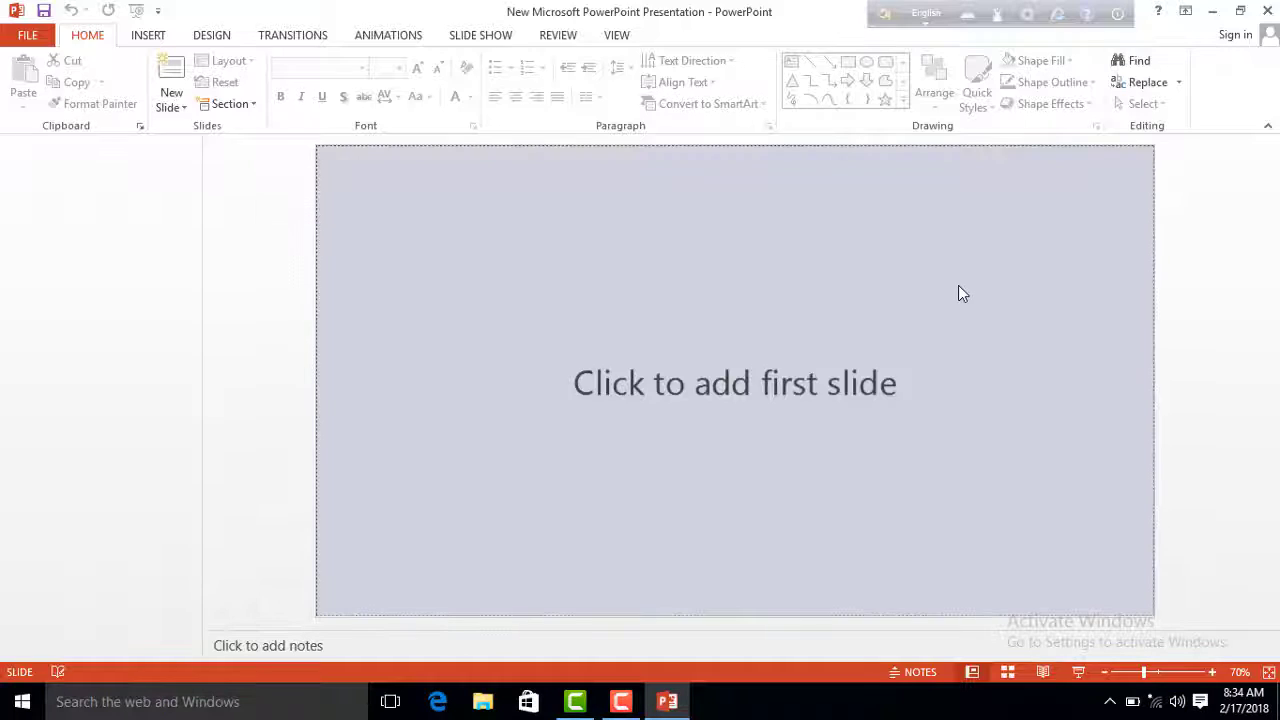
left_click(843, 88)
left_click(567, 410)
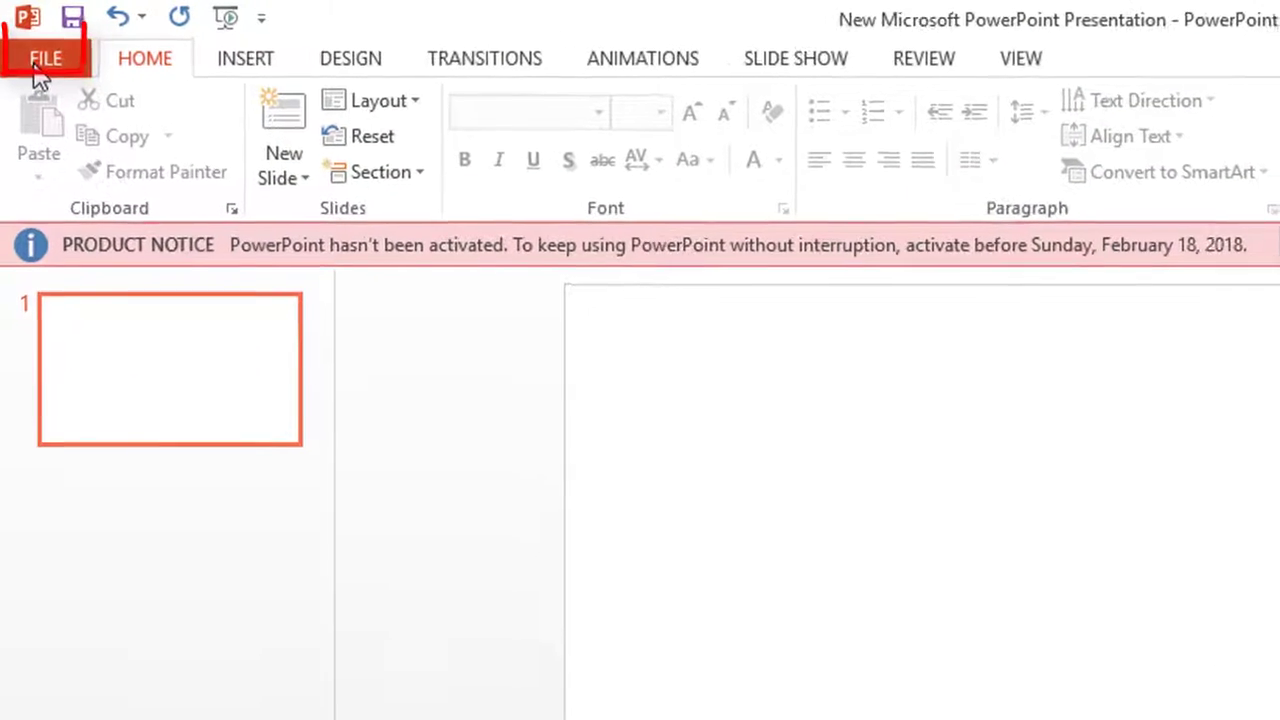
left_click(28, 36)
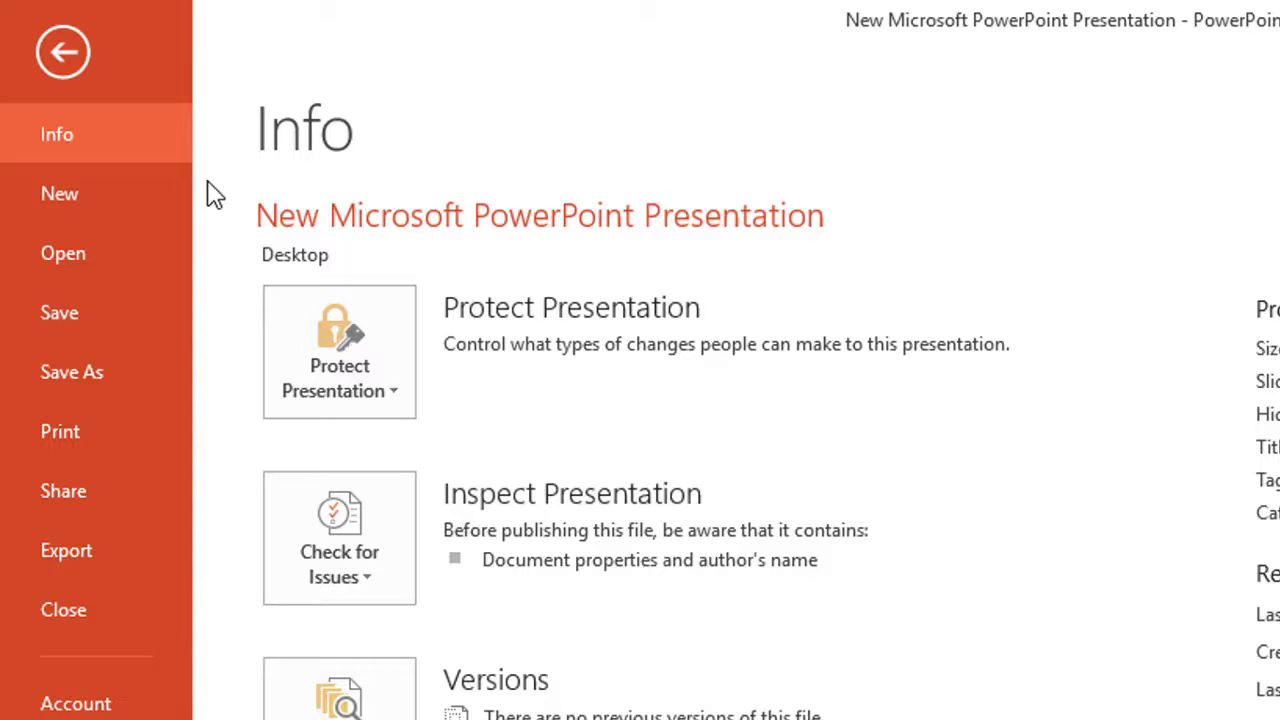
left_click(62, 44)
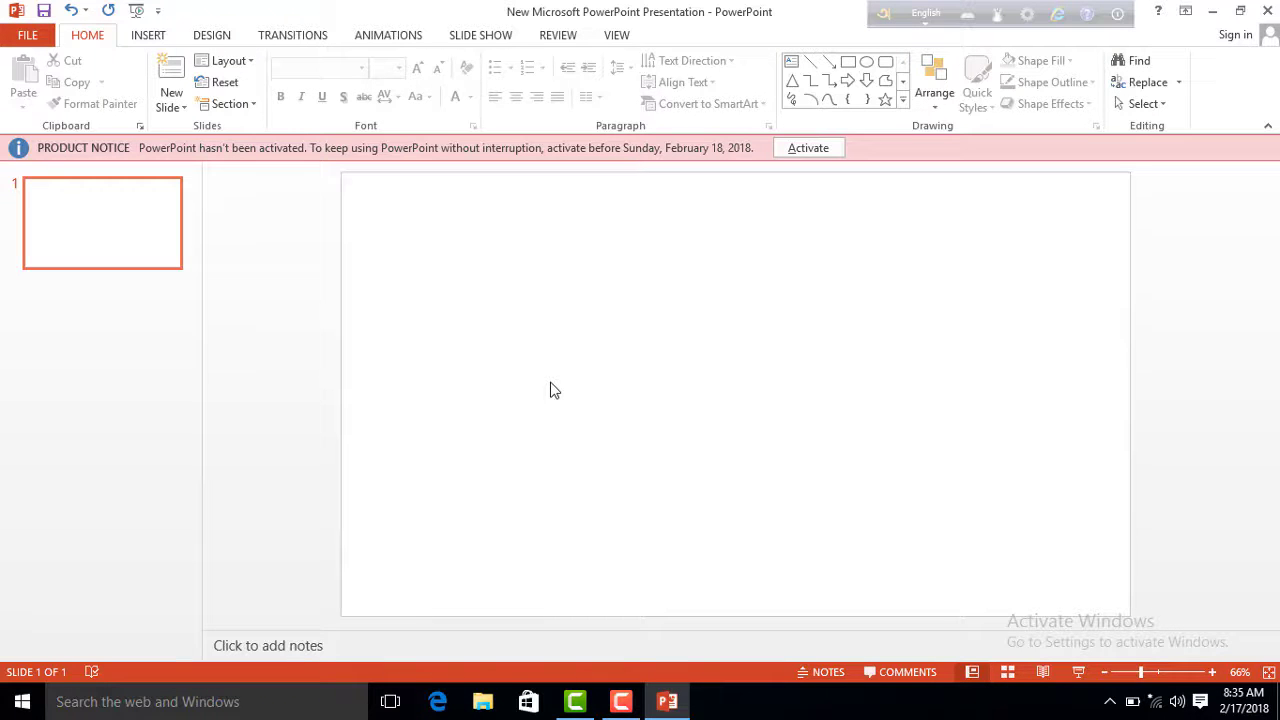
Step: Look over the INSERT ribbon commands, then display the VIEW ribbon commands
left_click(152, 42)
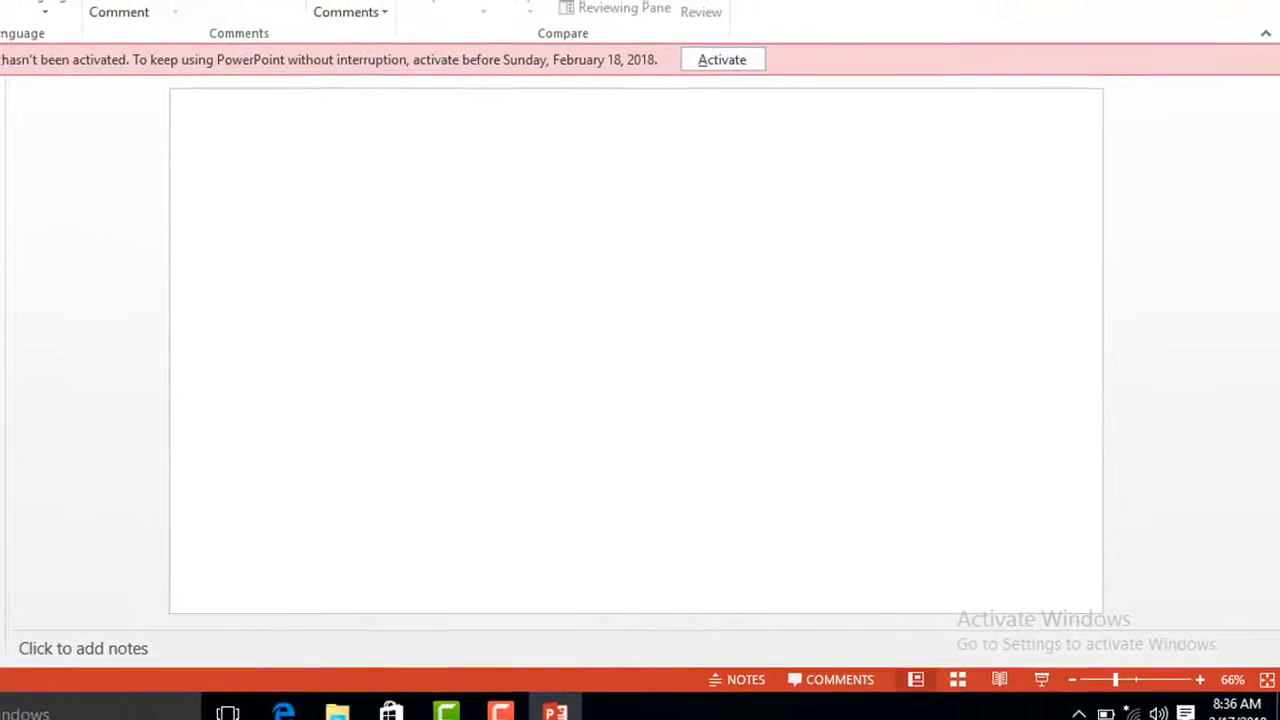
left_click(583, 6)
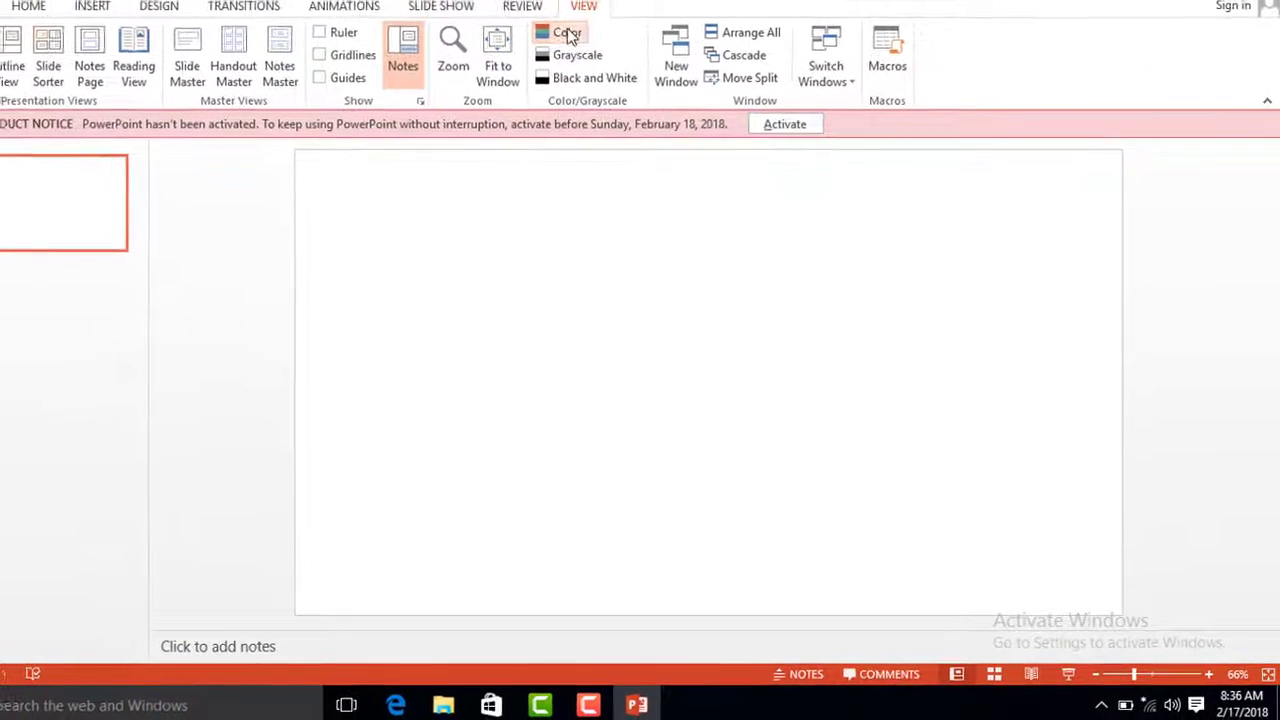